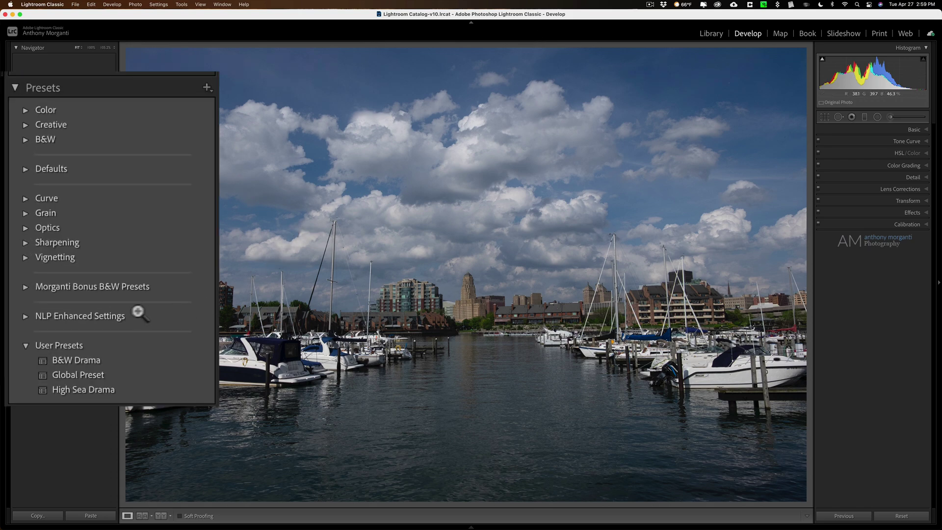
Step: Apply the High Sea Drama preset, then launch The Fader from Plug-in Extras and raise its dialog
left_click(97, 389)
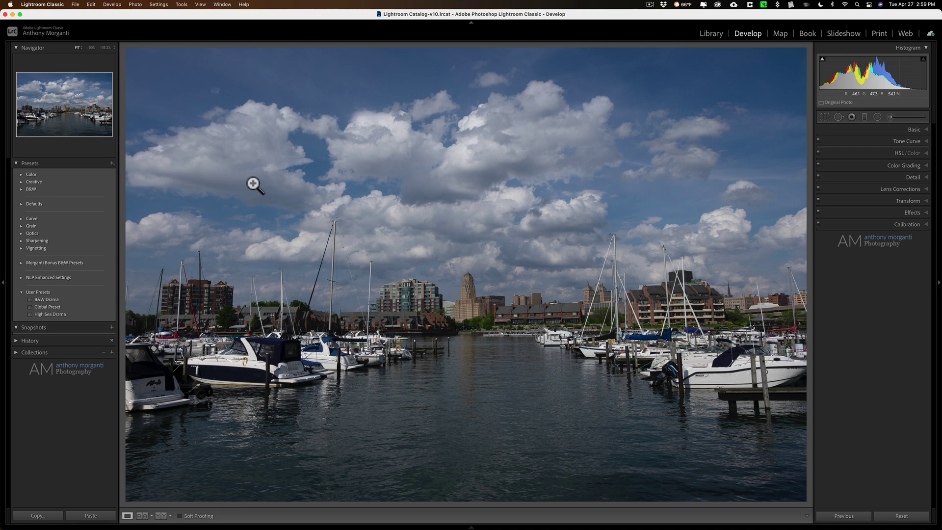
left_click(75, 4)
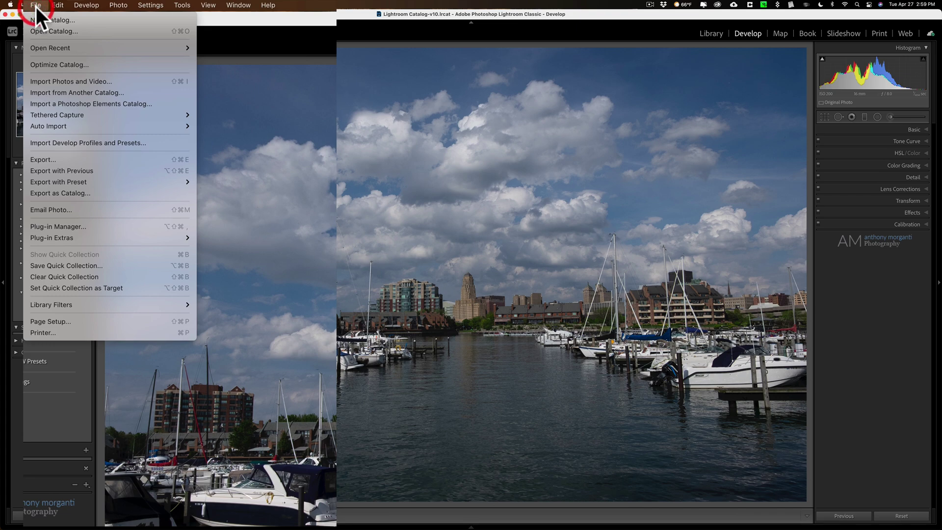
mouse_move(135, 237)
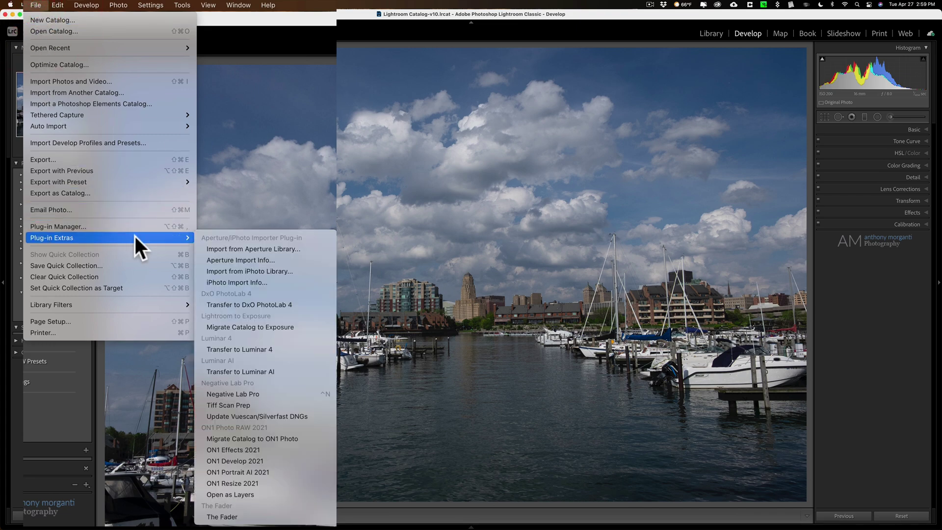
left_click(245, 517)
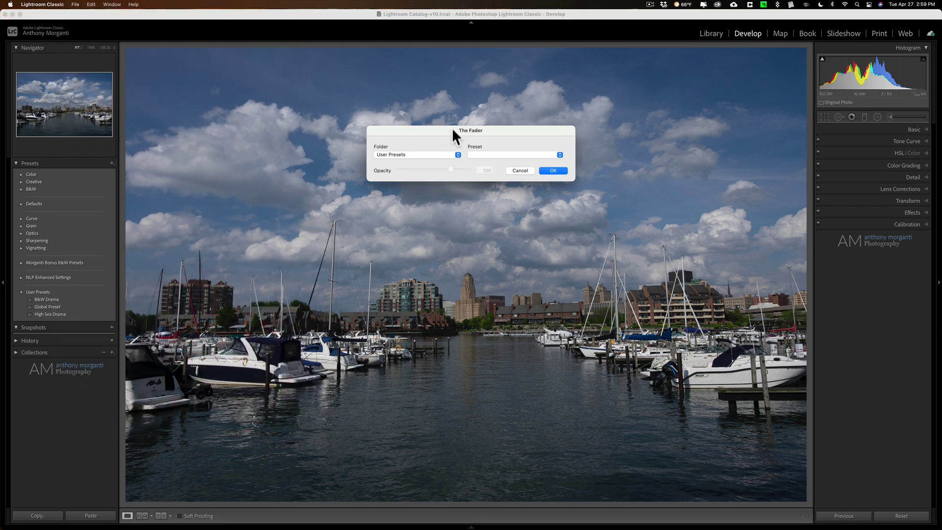
left_click_drag(454, 128, 457, 55)
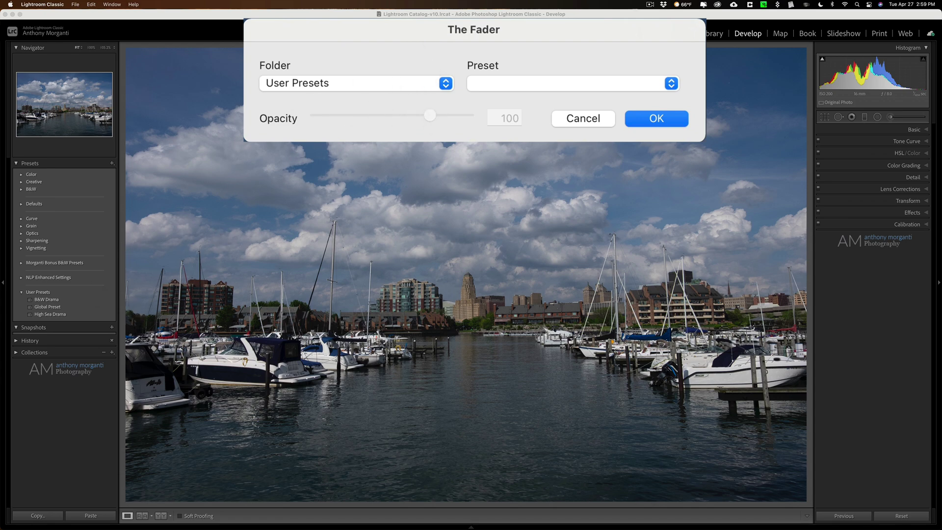
Step: In The Fader, choose High Sea Drama from User Presets and lower Opacity to 59
left_click(363, 84)
left_click(363, 85)
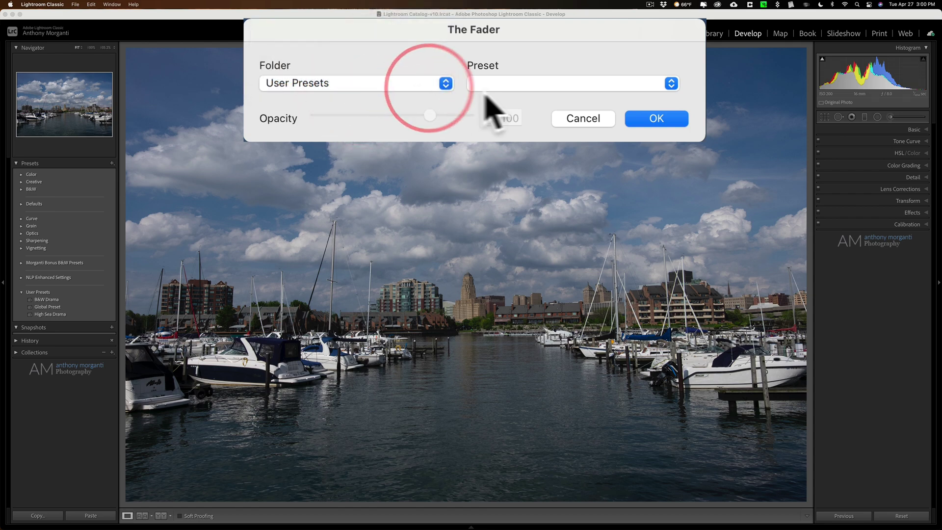
left_click(540, 85)
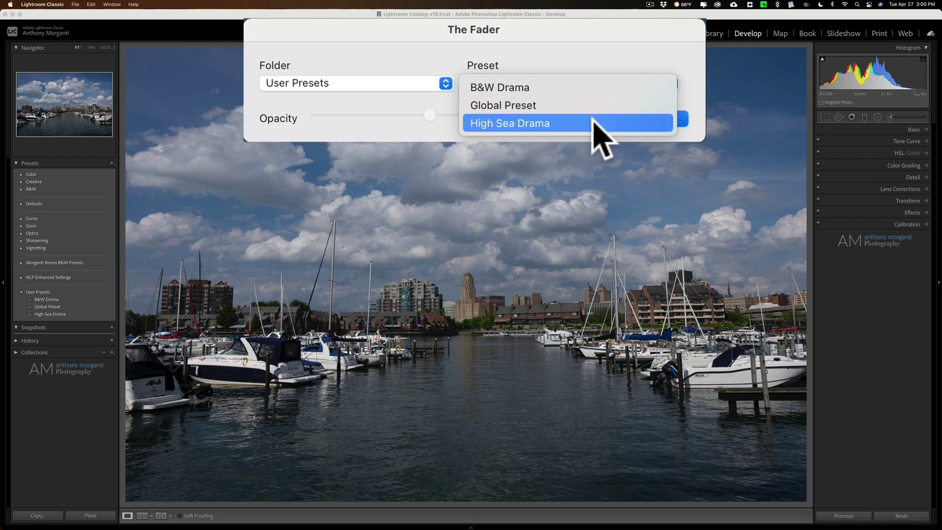
left_click(566, 124)
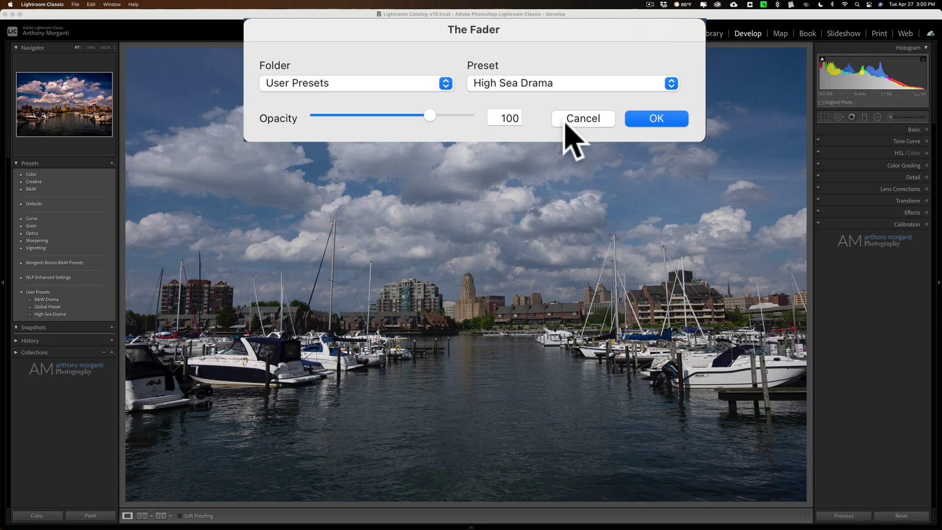
left_click(446, 83)
left_click(450, 84)
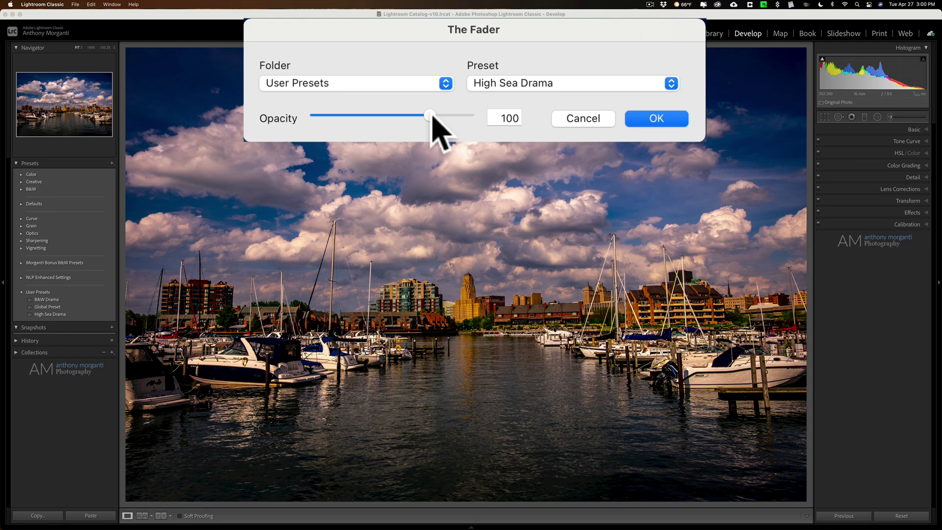
left_click_drag(432, 118, 399, 117)
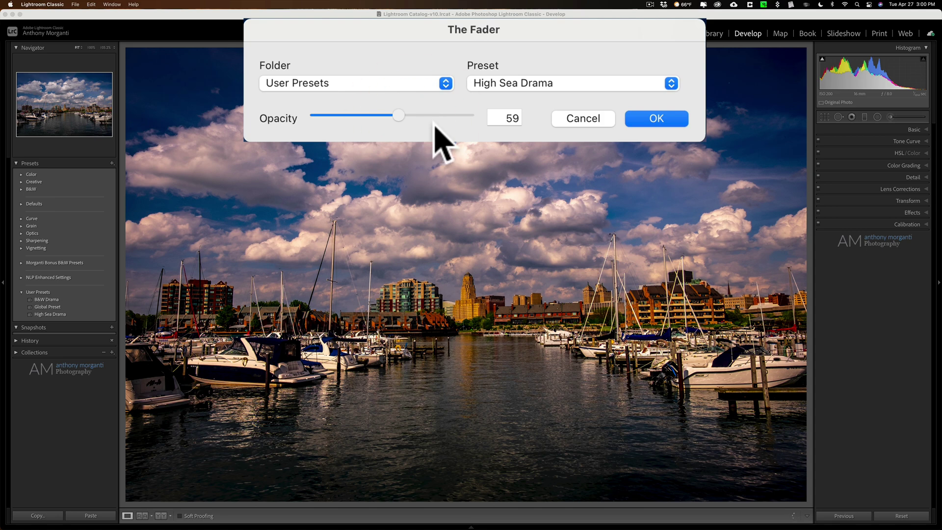
left_click(434, 86)
left_click(434, 87)
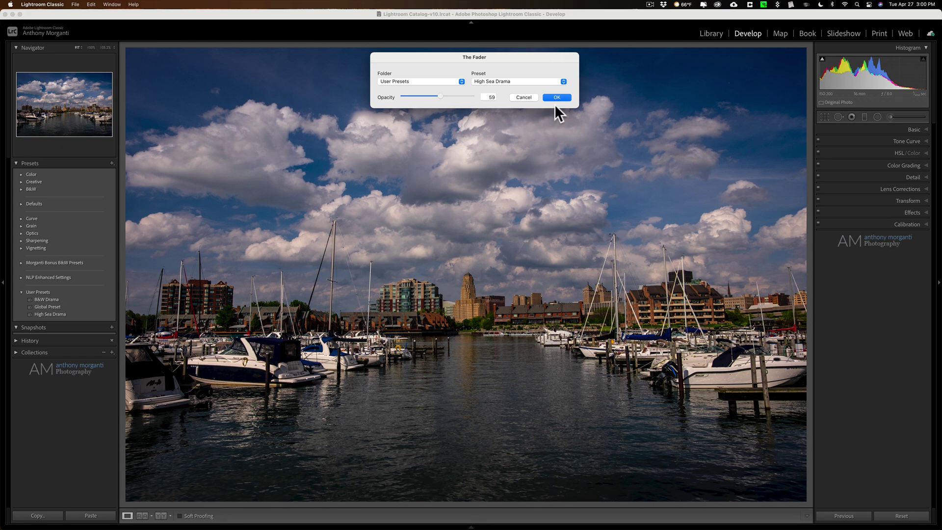
Step: Apply the 59-opacity High Sea Drama blend, then reset the harbor photo to its original
left_click(556, 97)
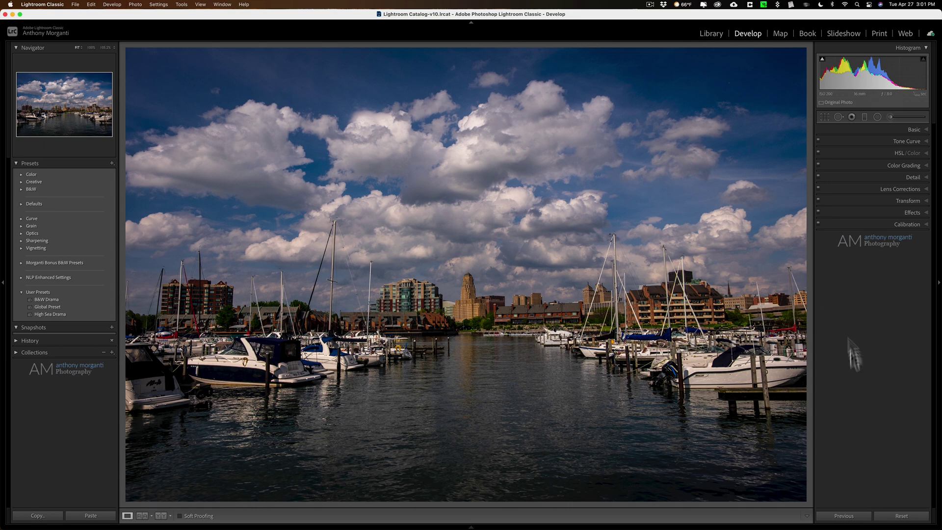
left_click(901, 517)
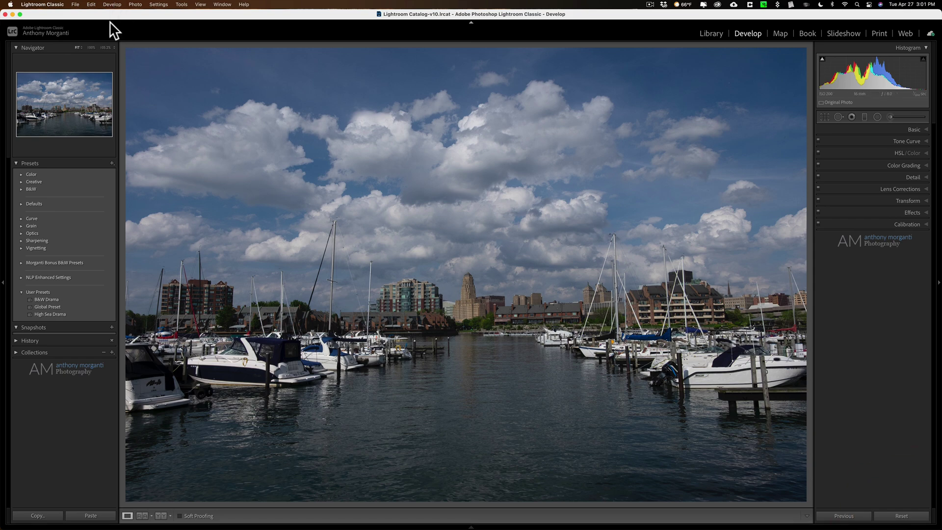
Step: Select The Fader in the Plug-in Manager to review its preferences, with only Enable preset cache on
left_click(75, 4)
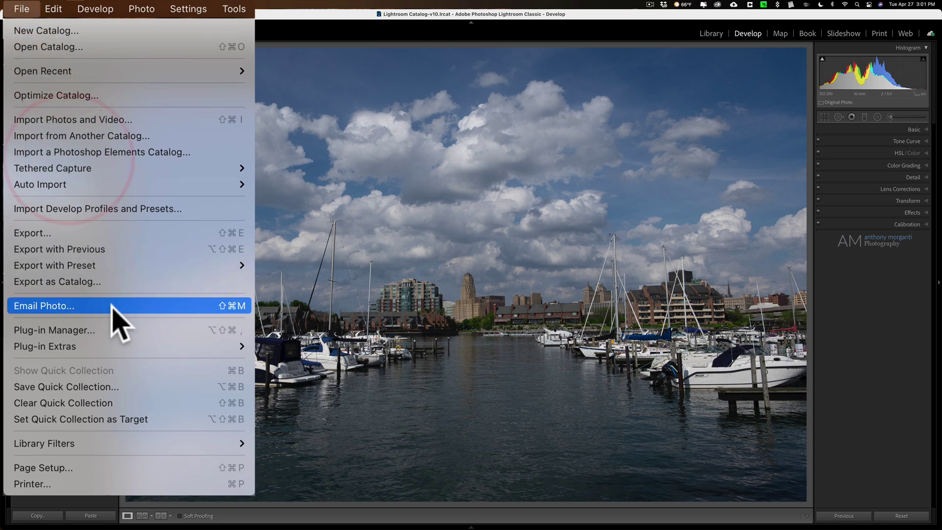
left_click(120, 331)
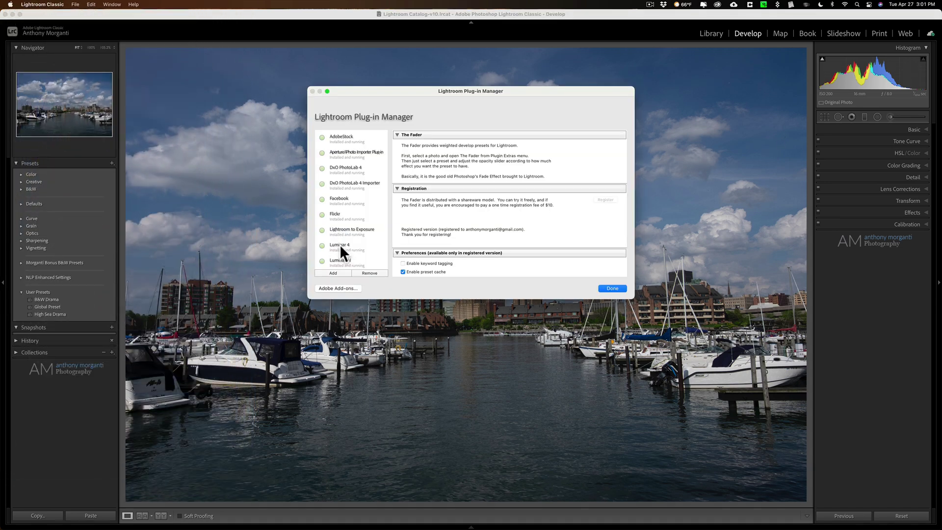
scroll(340, 253, "down", 5)
left_click(345, 261)
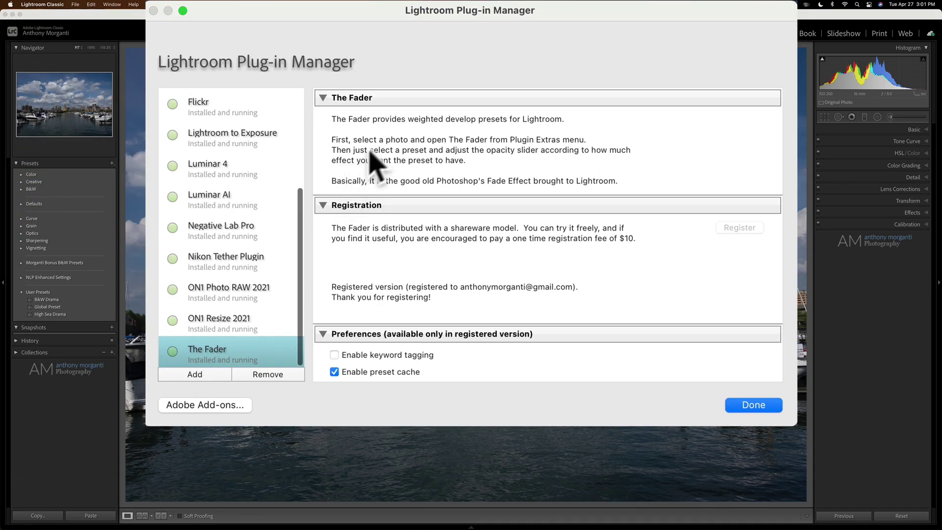
scroll(417, 197, "down", 4)
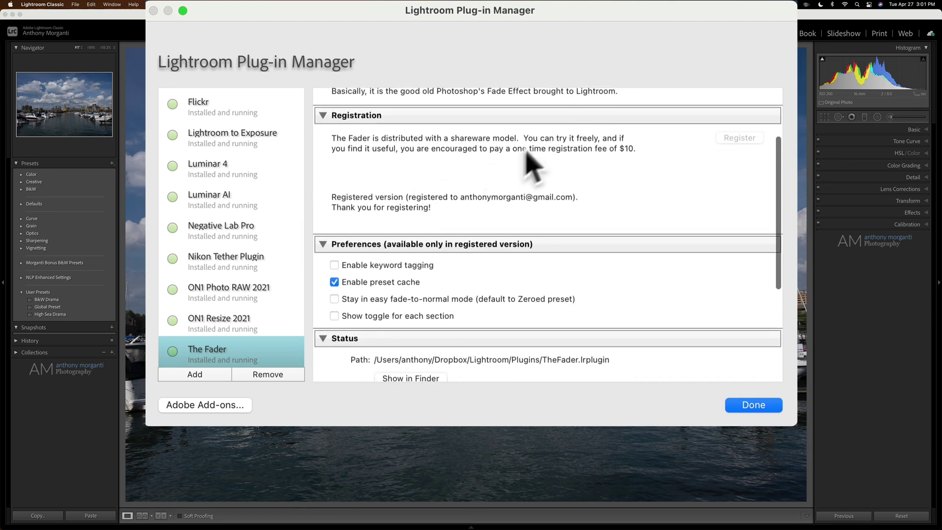
scroll(641, 162, "down", 3)
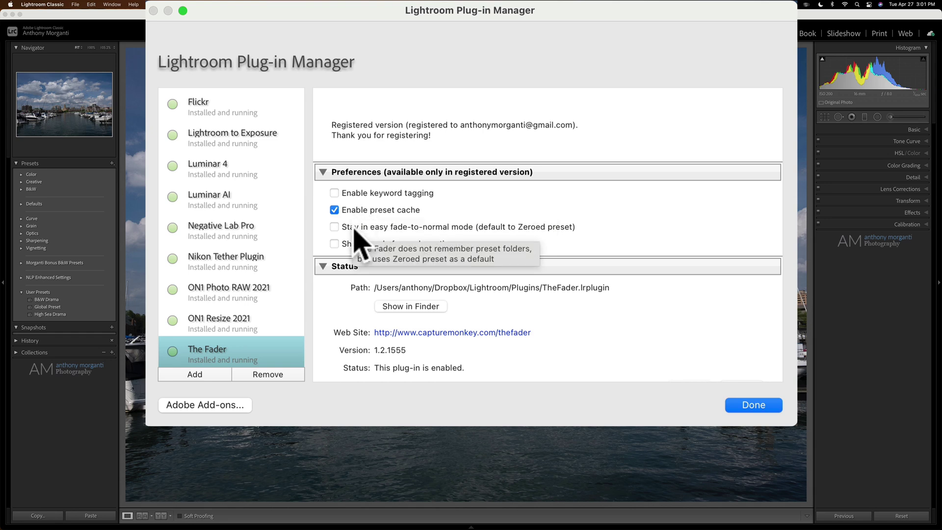
mouse_move(349, 216)
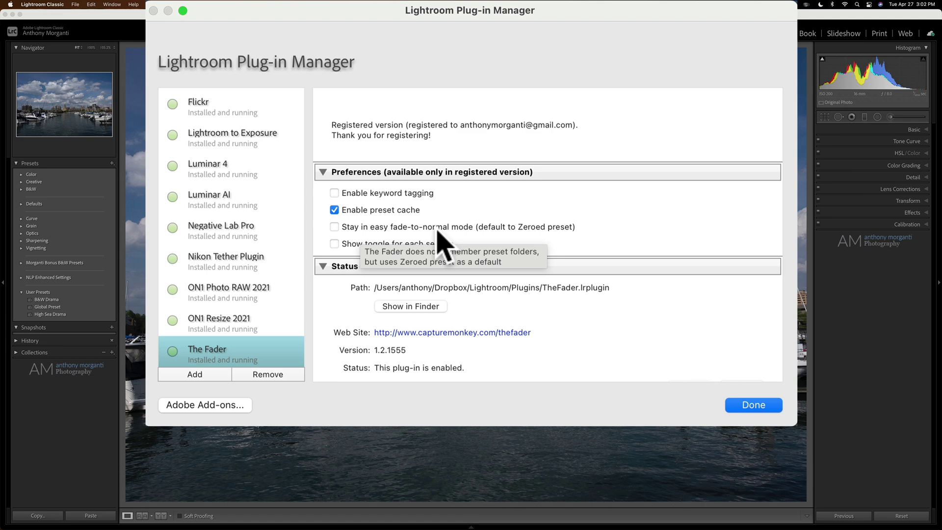
scroll(432, 245, "down", 3)
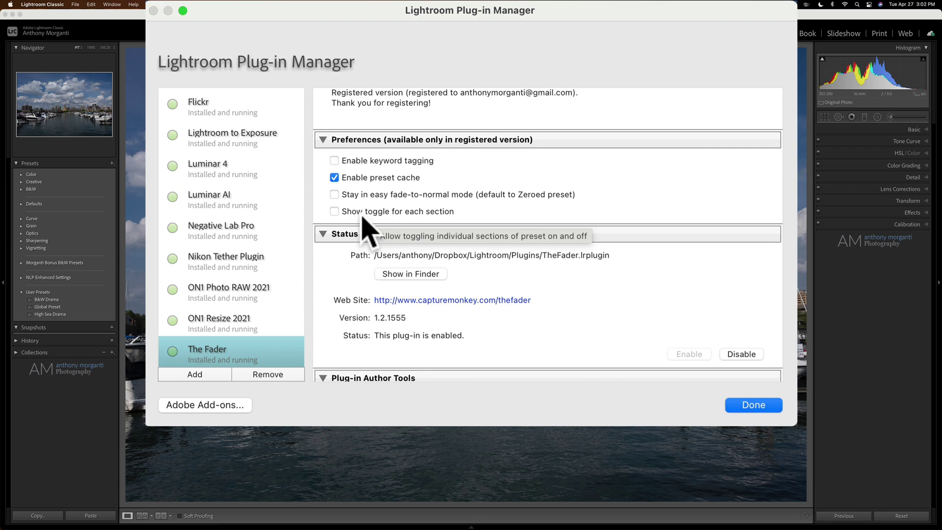
Step: Enable 'Show toggle for each section' for The Fader and reset the harbor photo to defaults
left_click(334, 212)
left_click(754, 406)
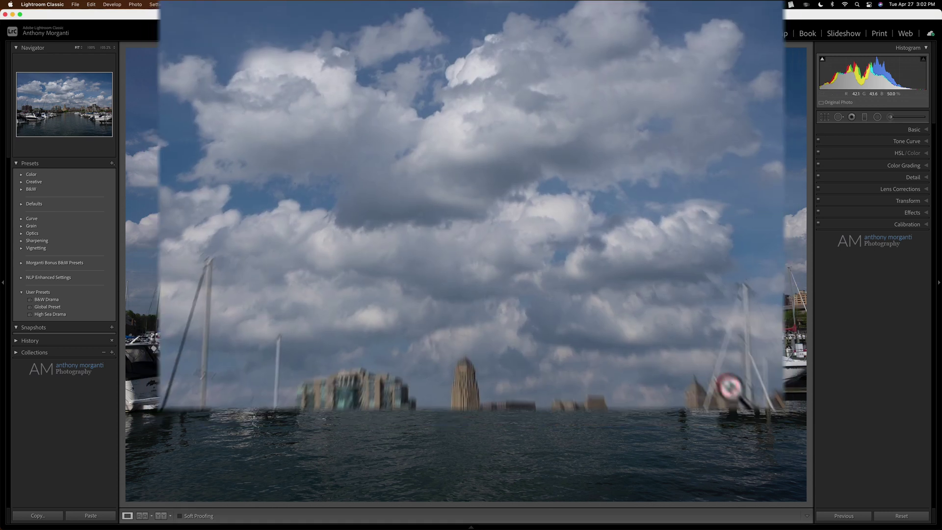
left_click(606, 285)
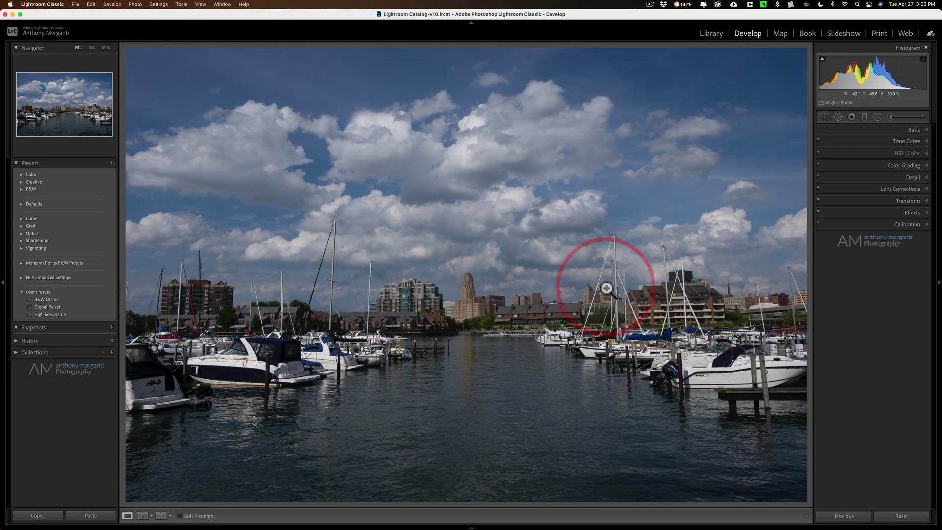
left_click(901, 515)
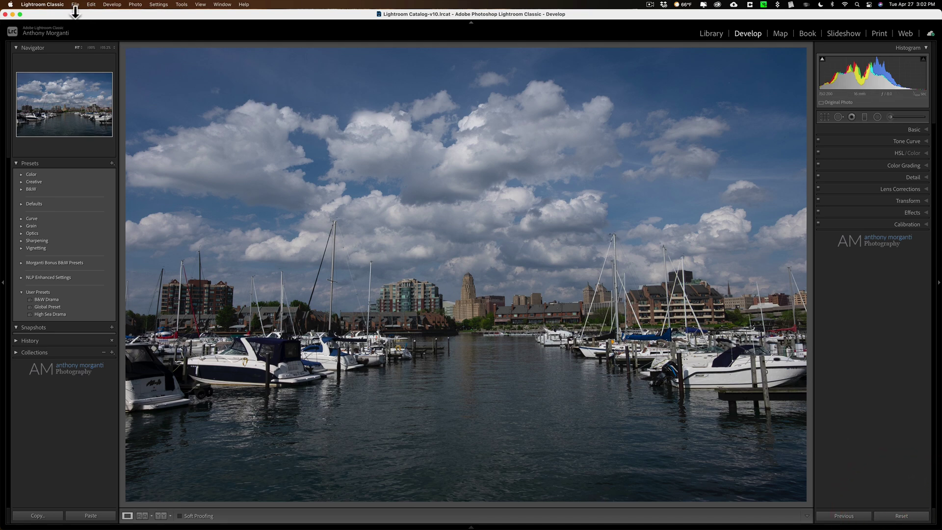
Step: Launch The Fader from File > Plug-in Extras and move its dialog up off the photo
left_click(75, 5)
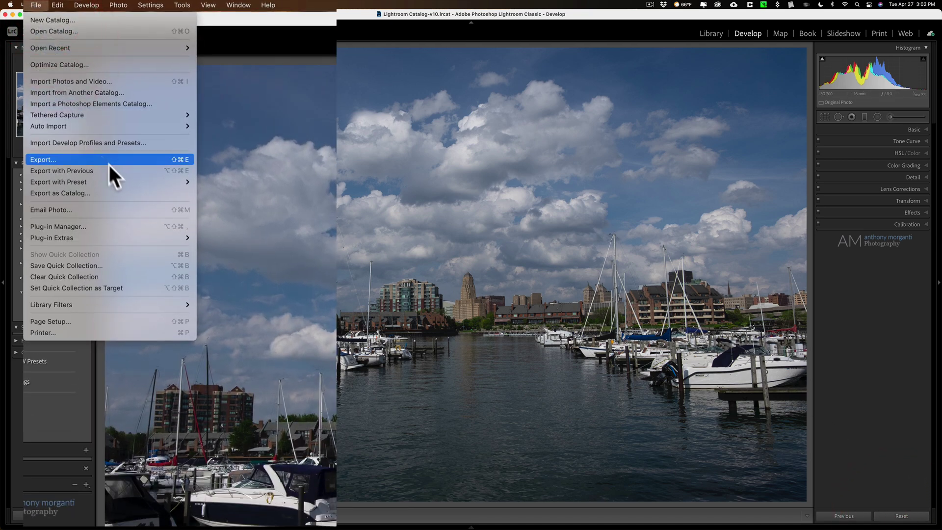
mouse_move(147, 241)
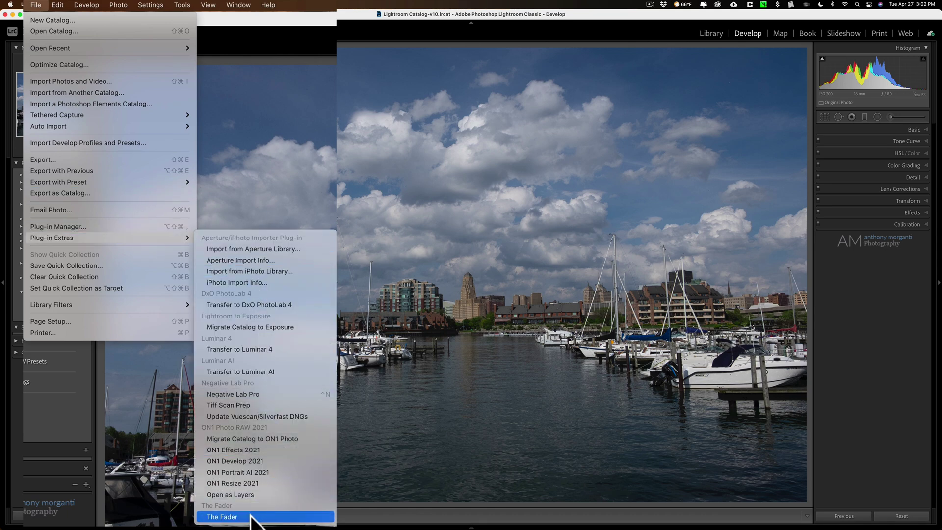
left_click(252, 474)
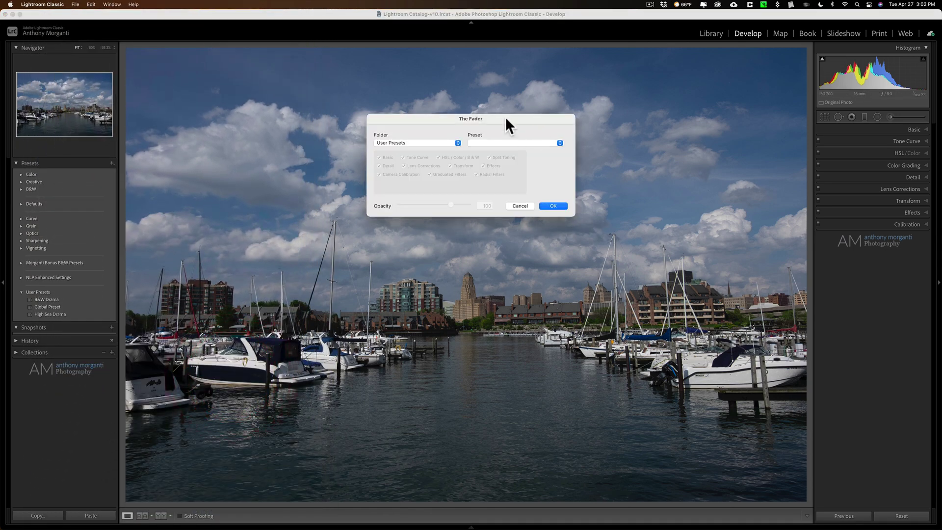
left_click_drag(506, 125, 491, 28)
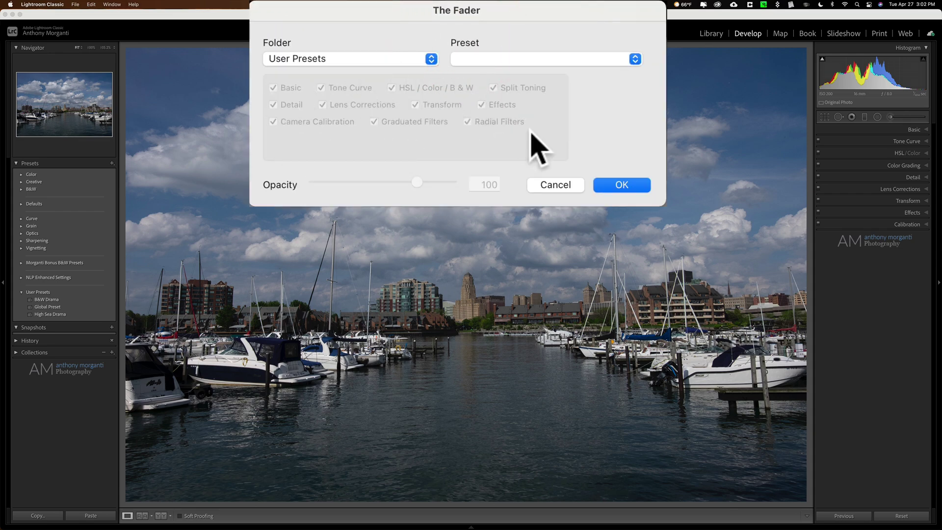
Step: Pick the High Sea Drama preset from User Presets in The Fader
left_click(569, 58)
left_click(567, 96)
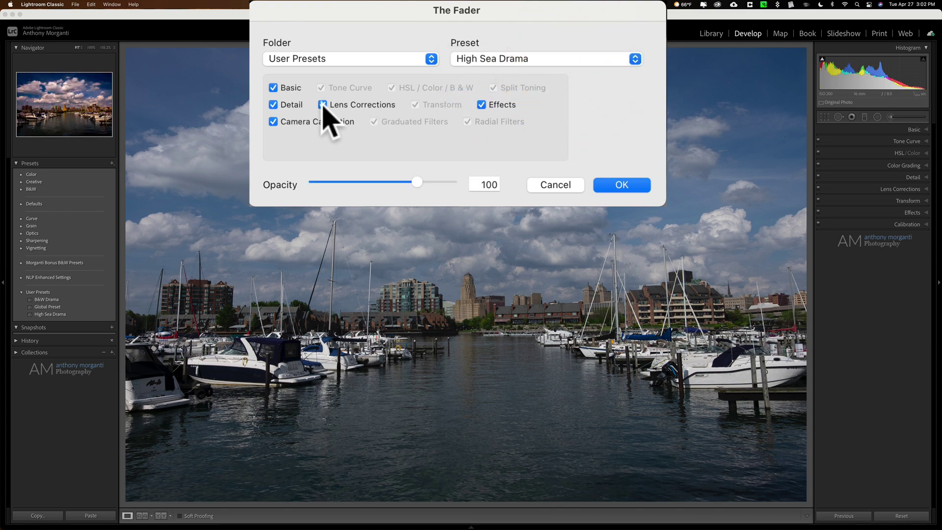
left_click(339, 58)
left_click(338, 59)
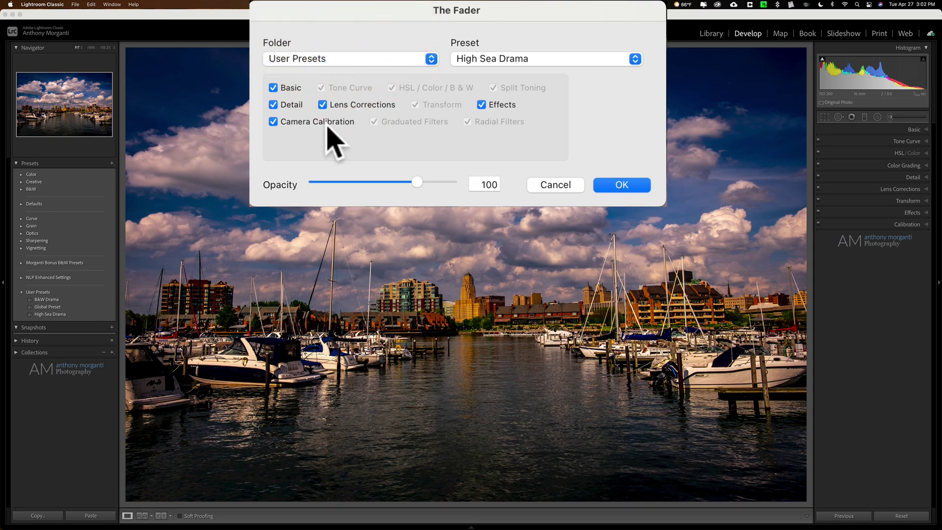
Step: Toggle the Basic section off and back on, then lower Opacity to 43
left_click(273, 88)
left_click(305, 59)
left_click(305, 59)
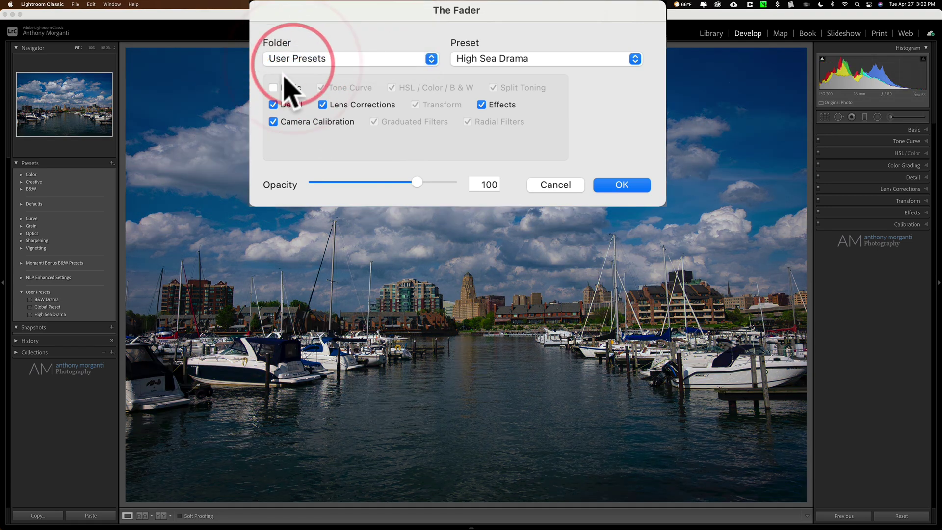
left_click(272, 88)
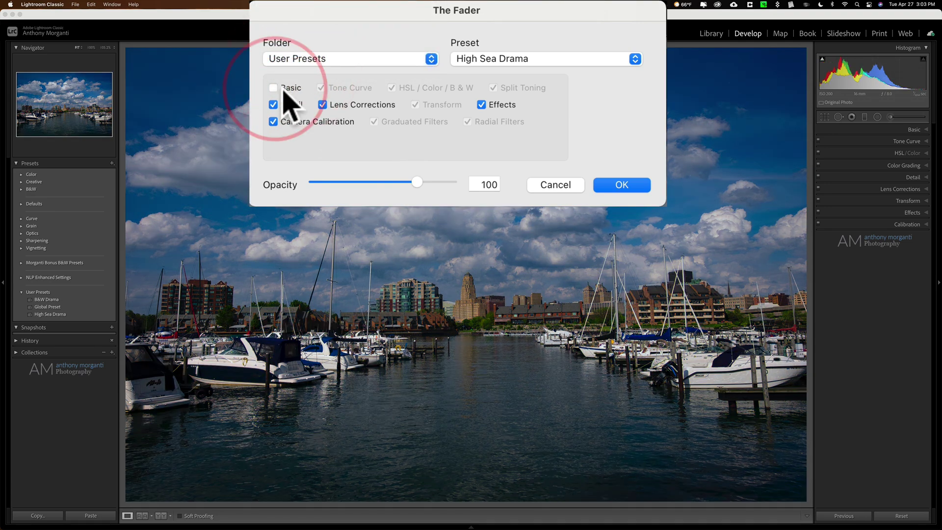
left_click(273, 88)
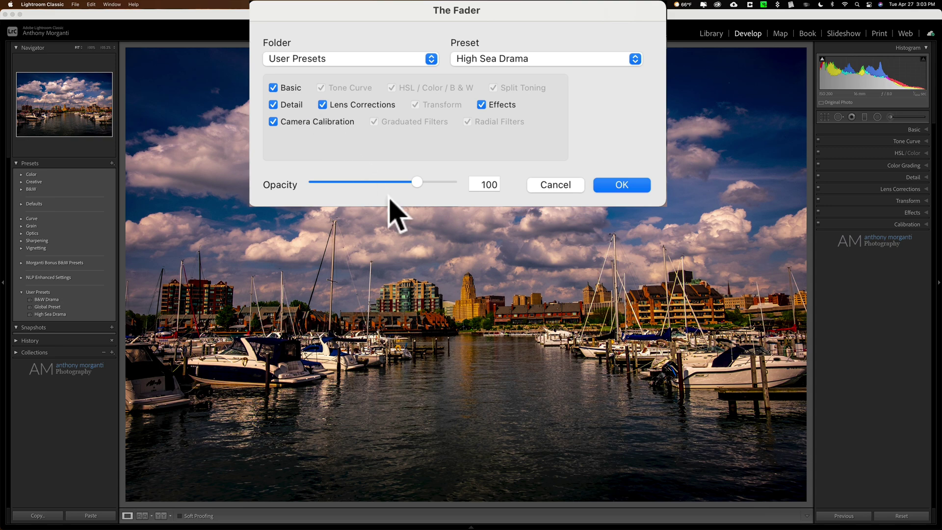
left_click_drag(348, 183, 378, 168)
left_click(386, 59)
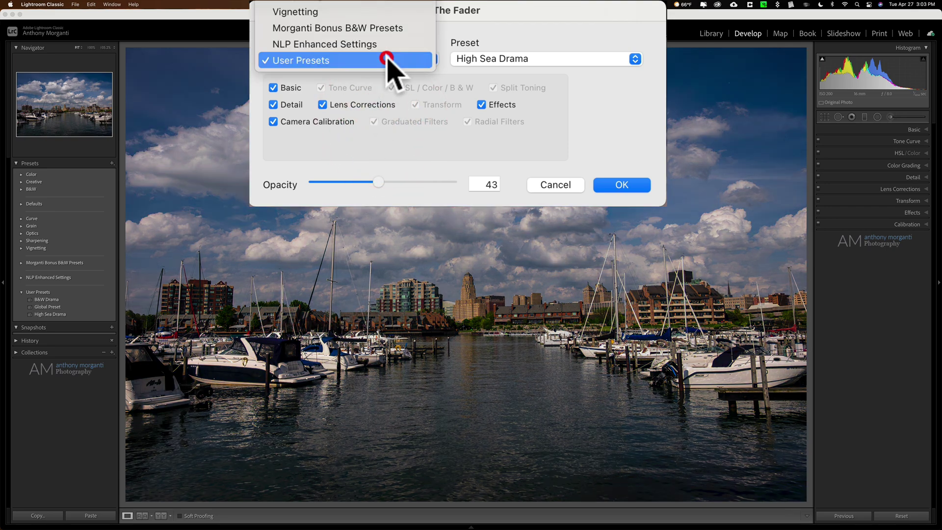
left_click(386, 60)
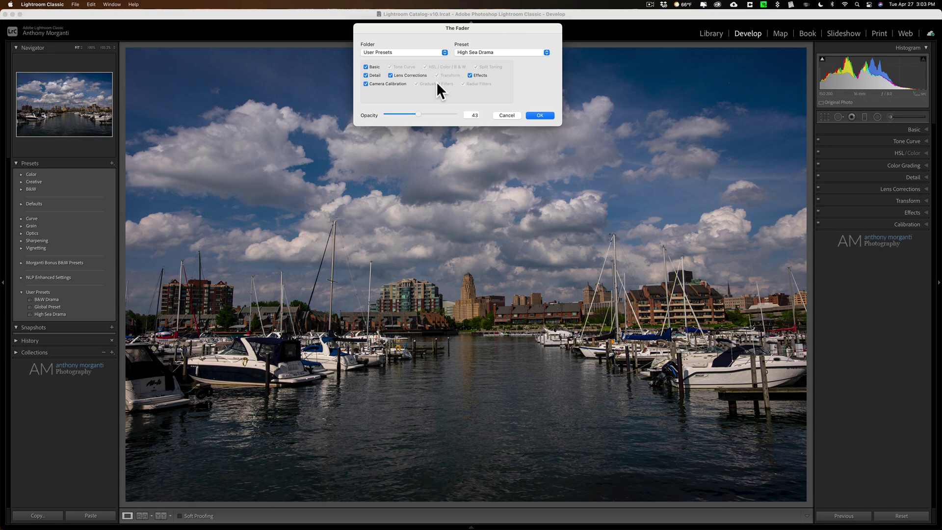
Step: Confirm The Fader to put High Sea Drama on the harbor photo at opacity 43
left_click(540, 116)
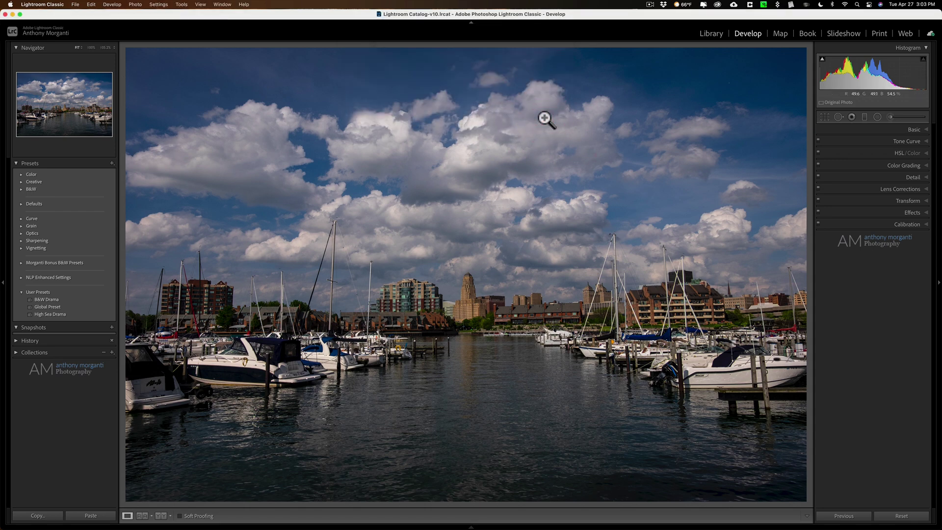